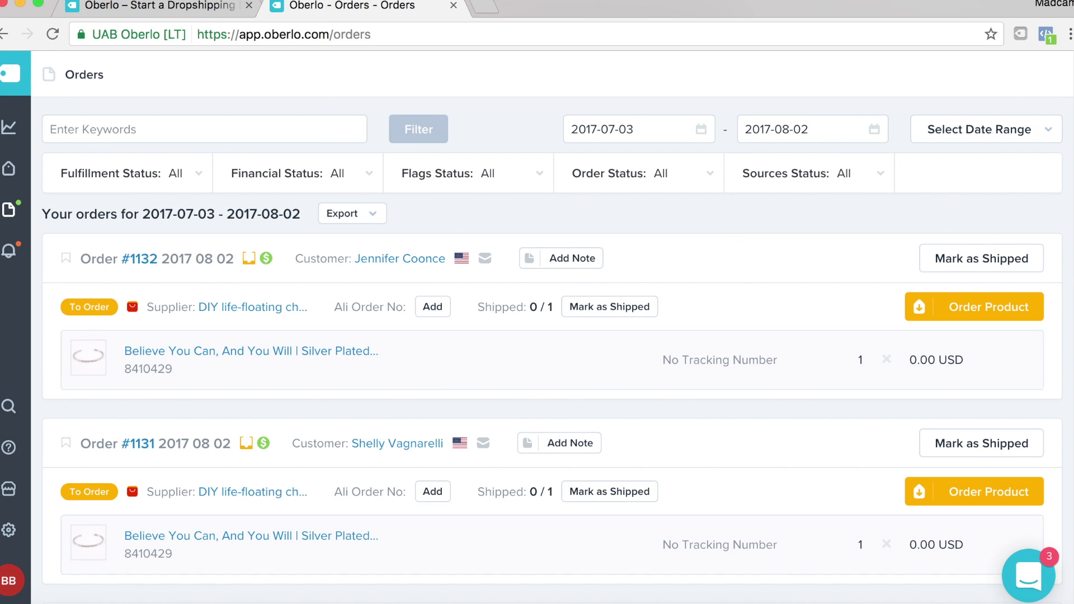
Order #1132's bangle from AliExpress, bringing up the US $5.35 order confirmation page
left_click(141, 6)
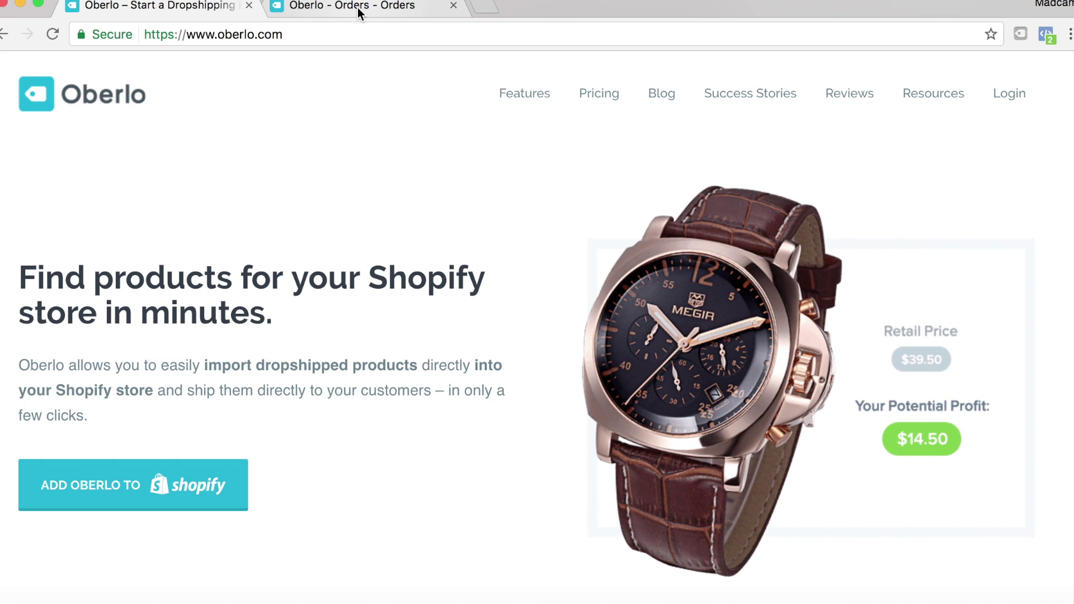
left_click(359, 8)
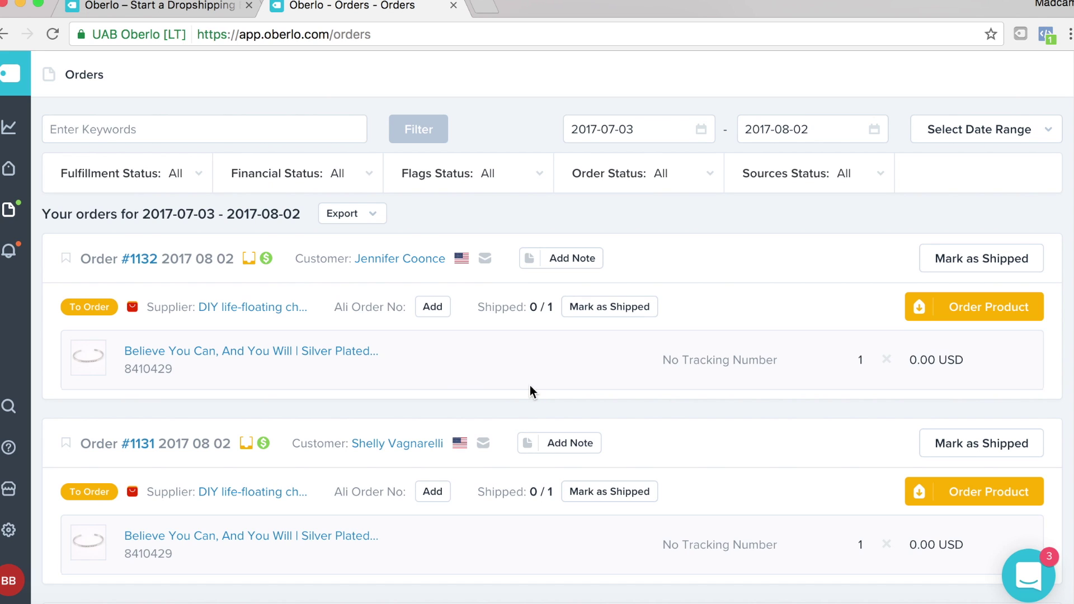
scroll(532, 390, "down", 1)
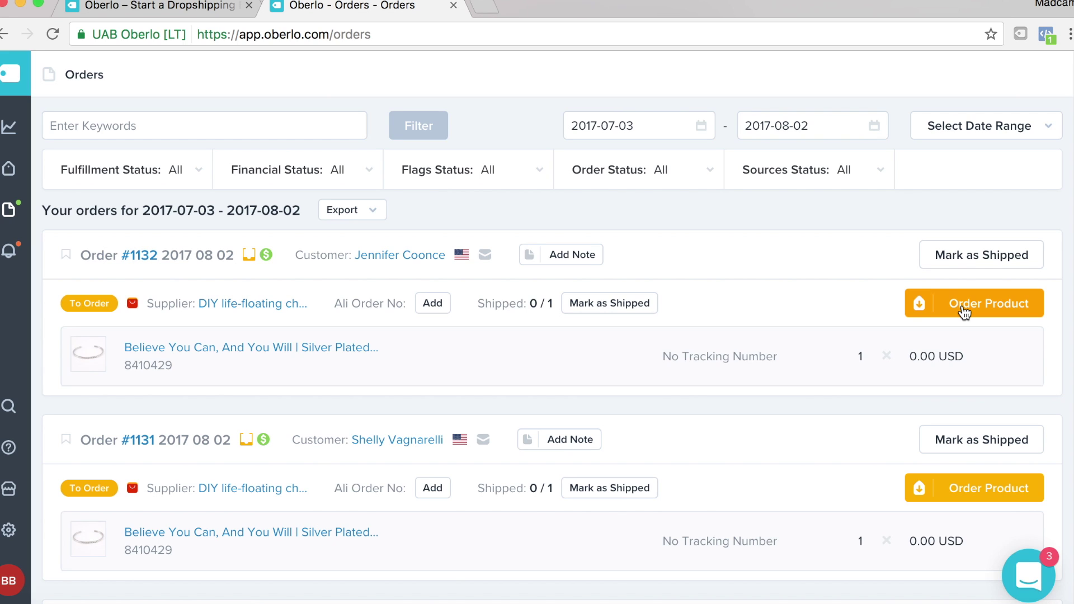
left_click(965, 311)
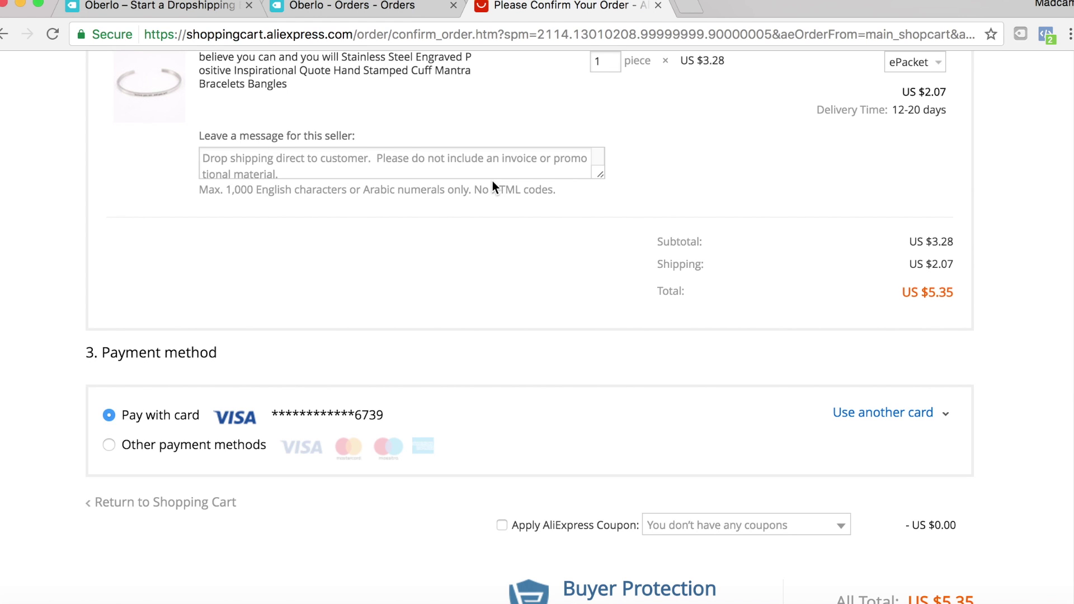
scroll(492, 184, "up", 2)
scroll(503, 208, "up", 2)
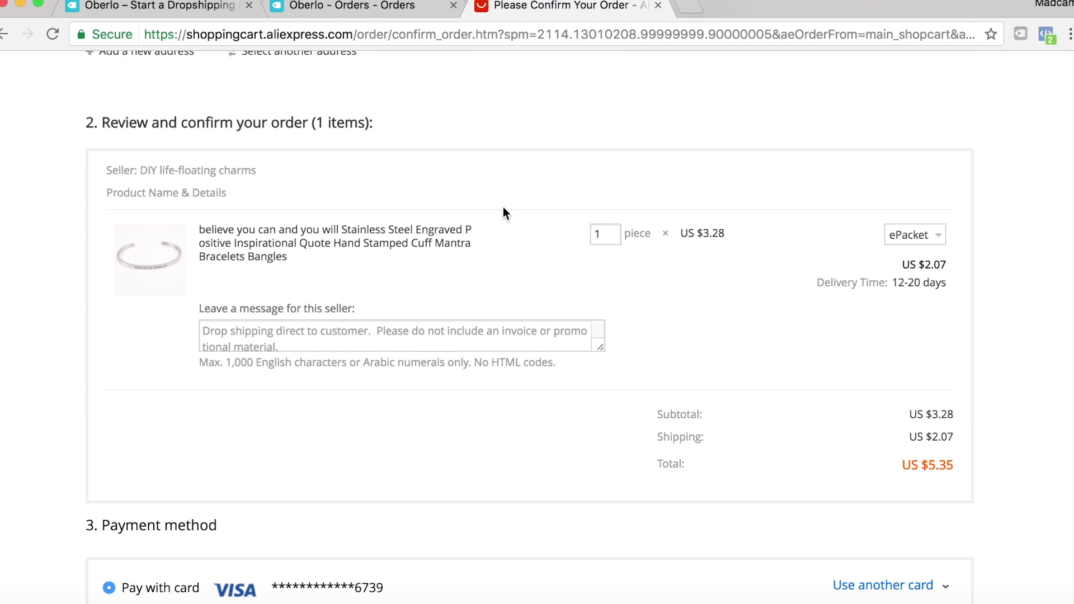
scroll(344, 138, "up", 1)
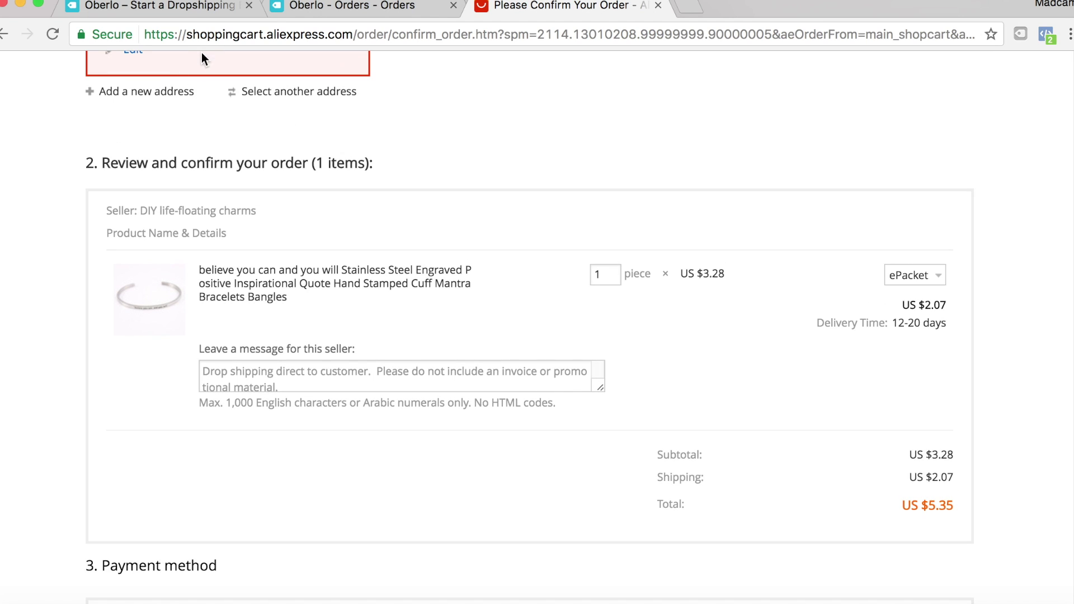
scroll(212, 108, "up", 1)
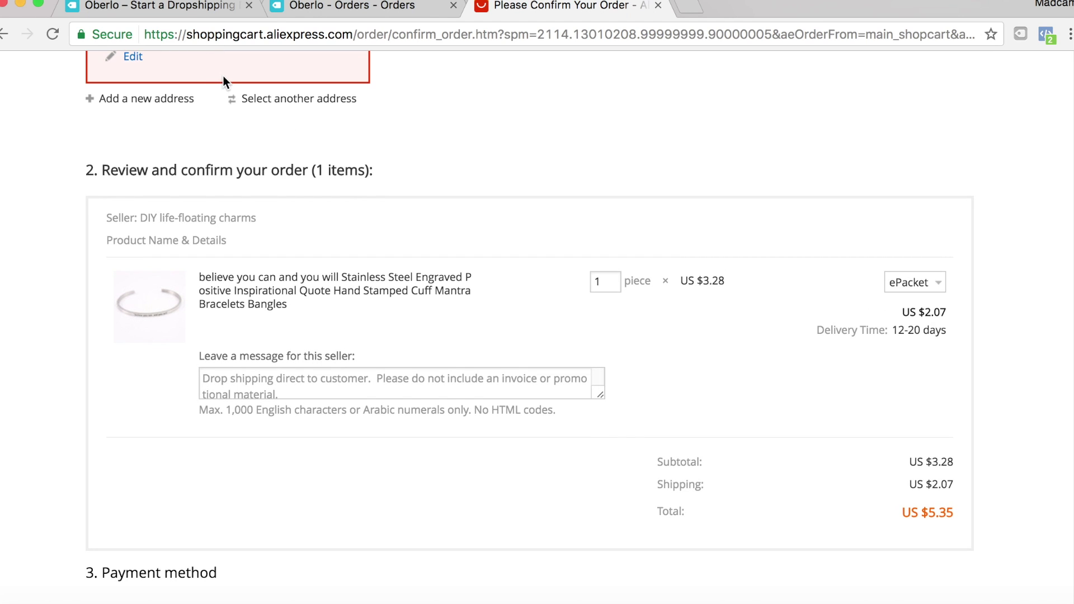
left_click(333, 8)
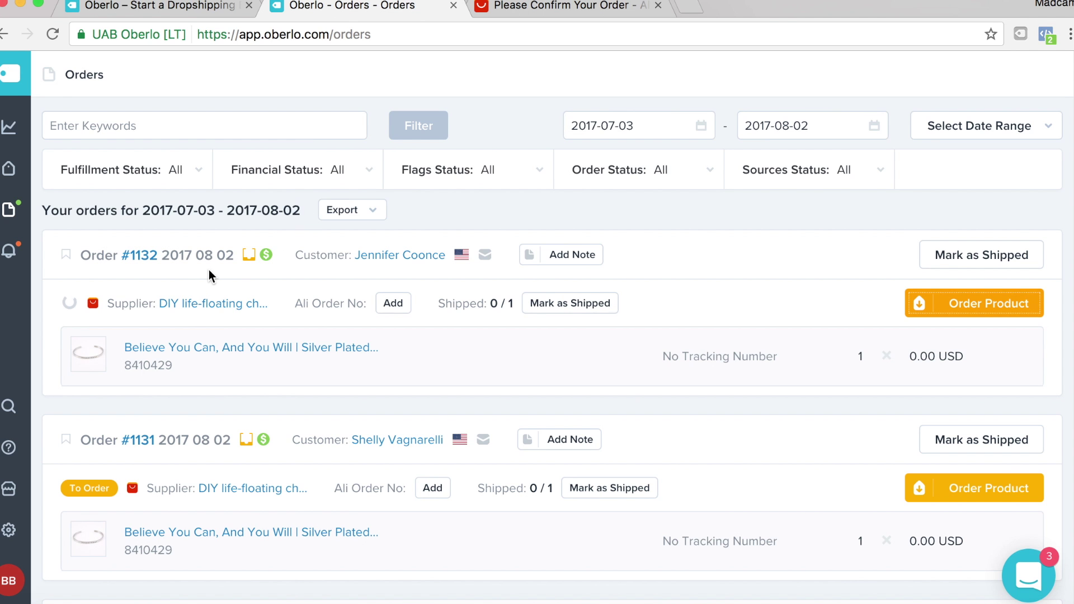
left_click(576, 8)
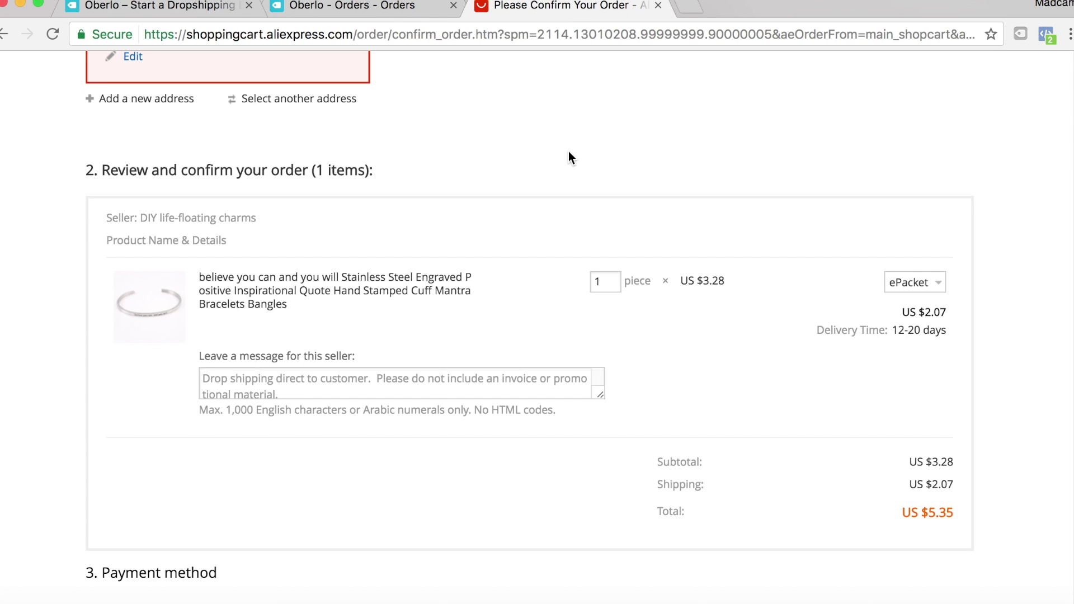
scroll(554, 168, "down", 5)
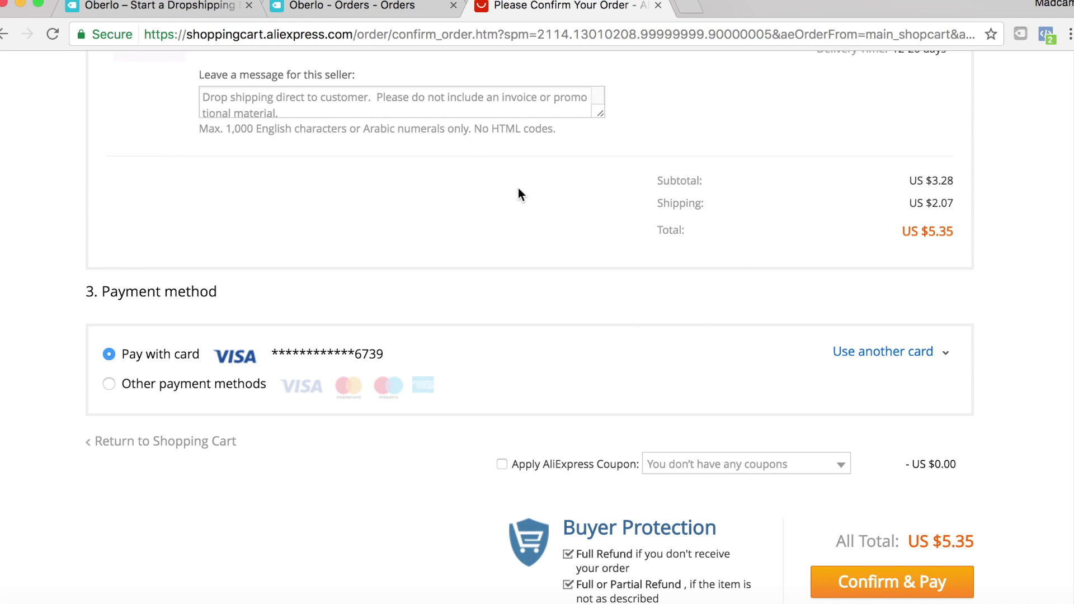
scroll(520, 190, "down", 1)
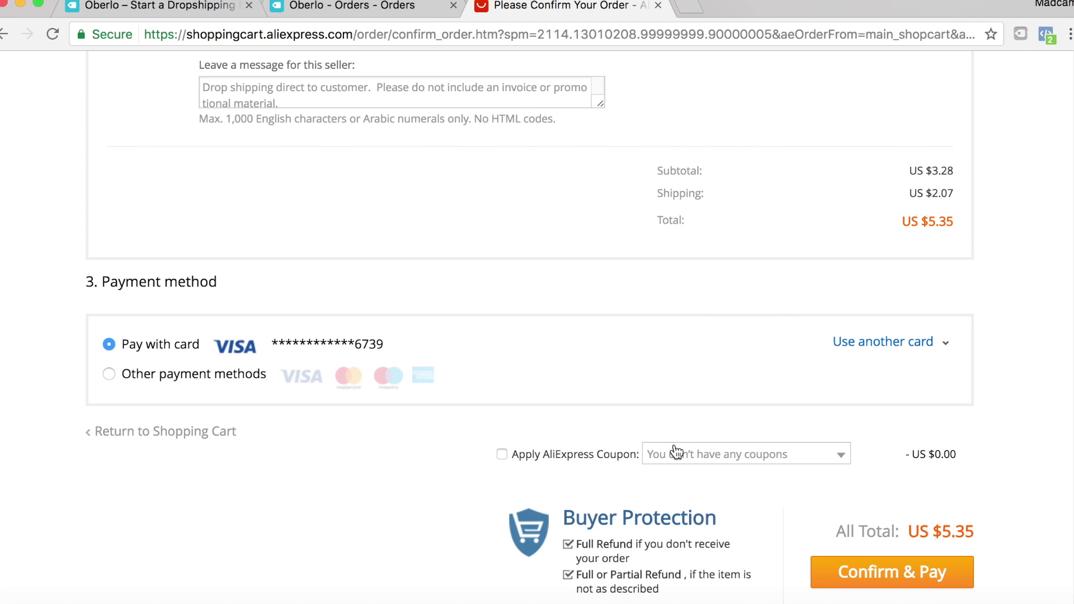
scroll(705, 420, "down", 3)
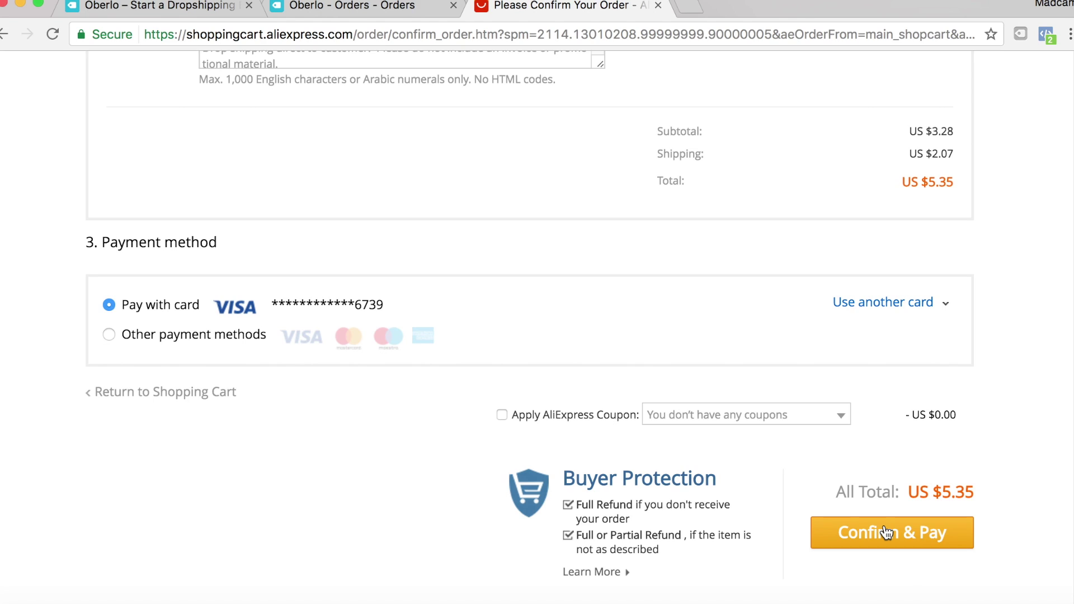
left_click(886, 533)
Confirm and pay US $5.35 for the bangle order on AliExpress
left_click(874, 541)
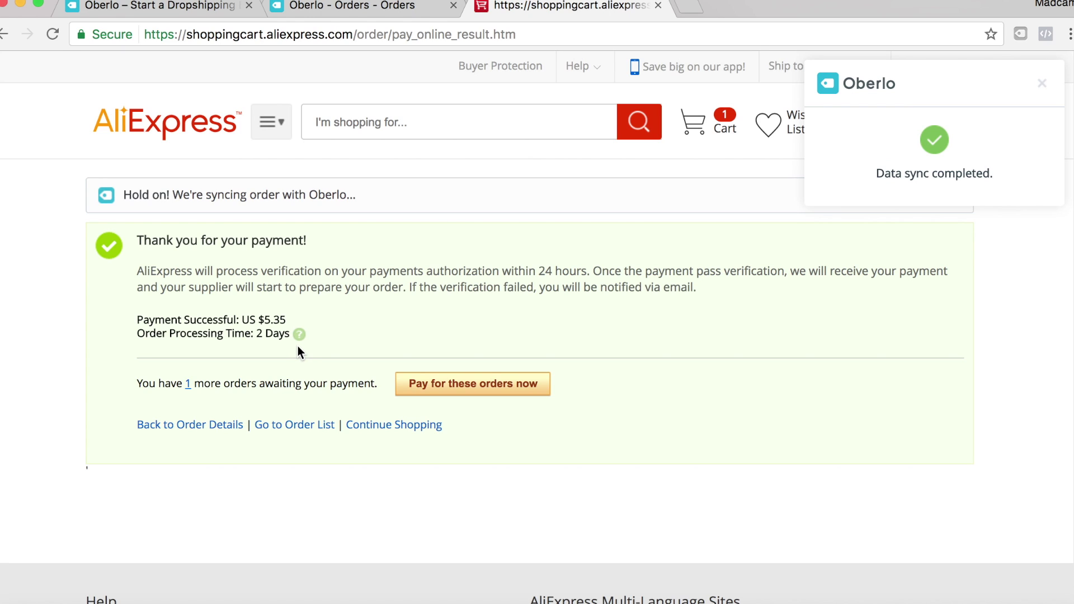
left_click(499, 383)
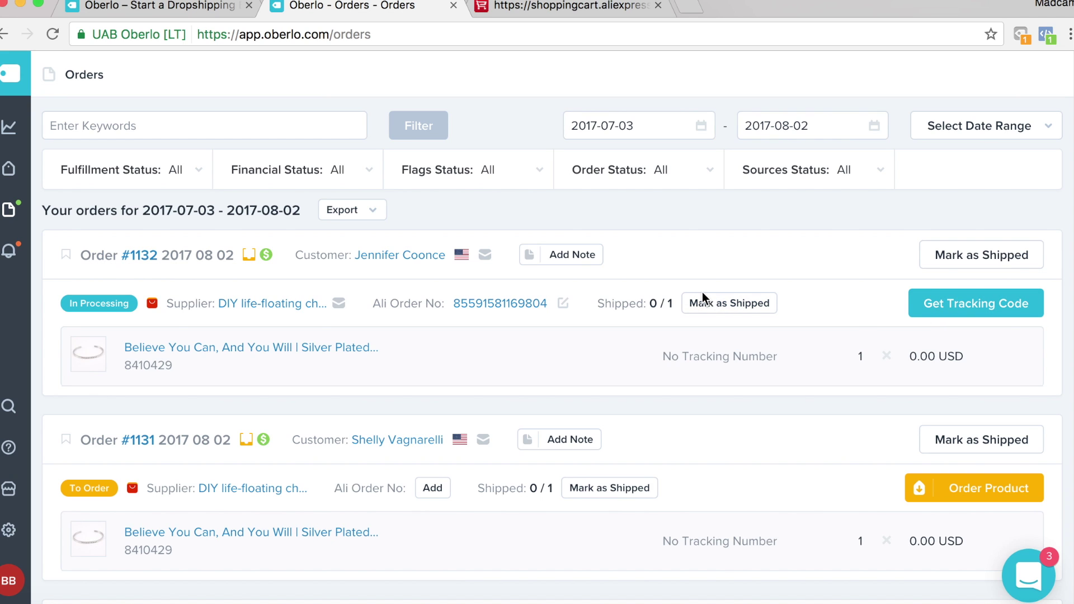
scroll(1023, 459, "down", 5)
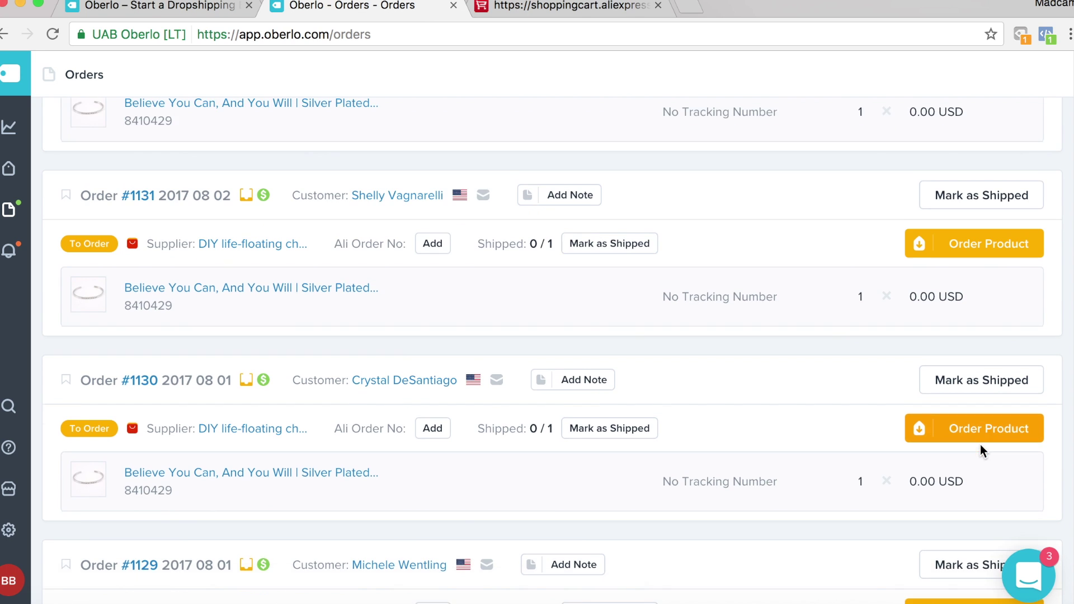
scroll(975, 443, "down", 7)
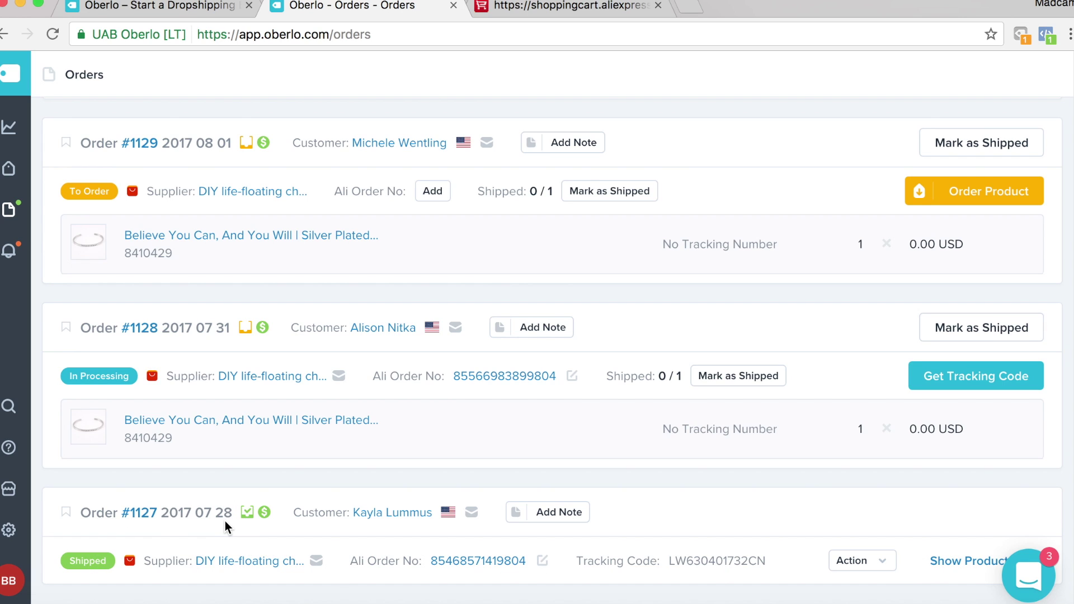
scroll(604, 535, "up", 1)
scroll(603, 535, "down", 1)
scroll(666, 523, "up", 1)
scroll(506, 507, "up", 10)
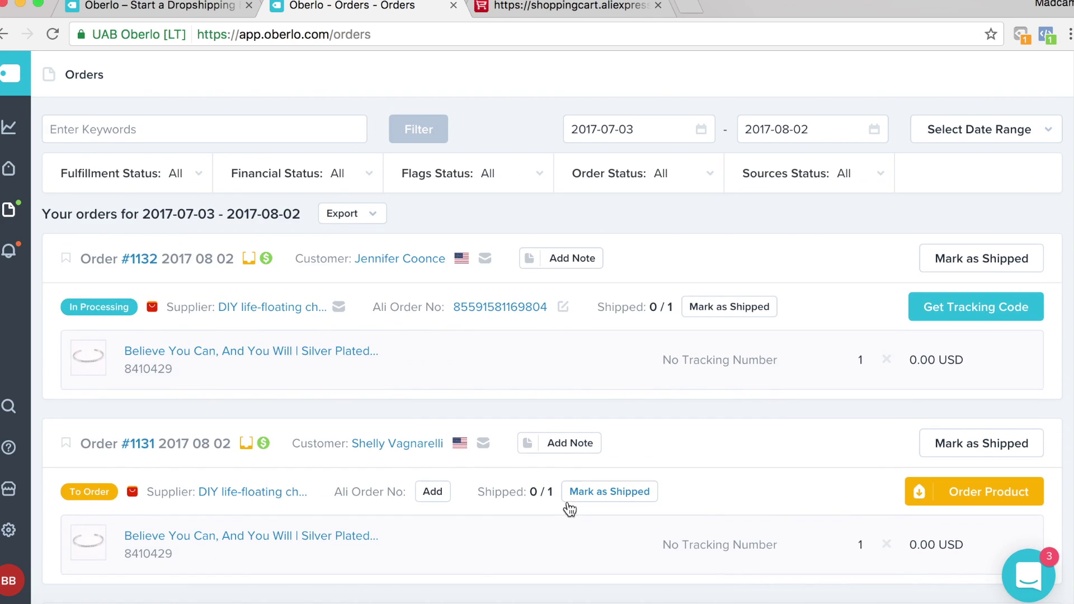
scroll(571, 496, "down", 10)
scroll(331, 509, "up", 7)
scroll(242, 503, "down", 2)
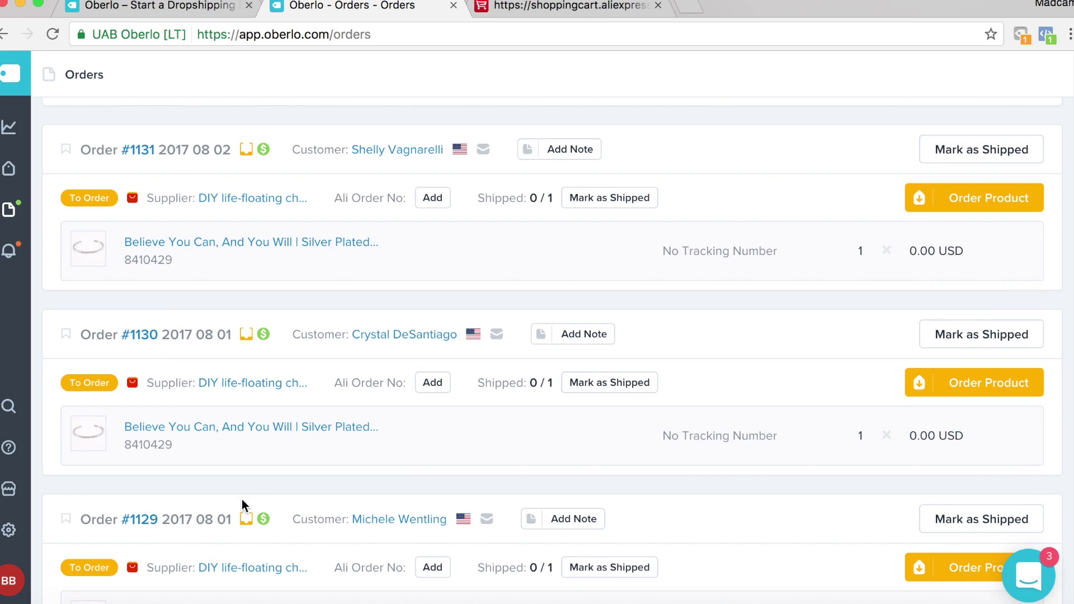
scroll(311, 505, "down", 1)
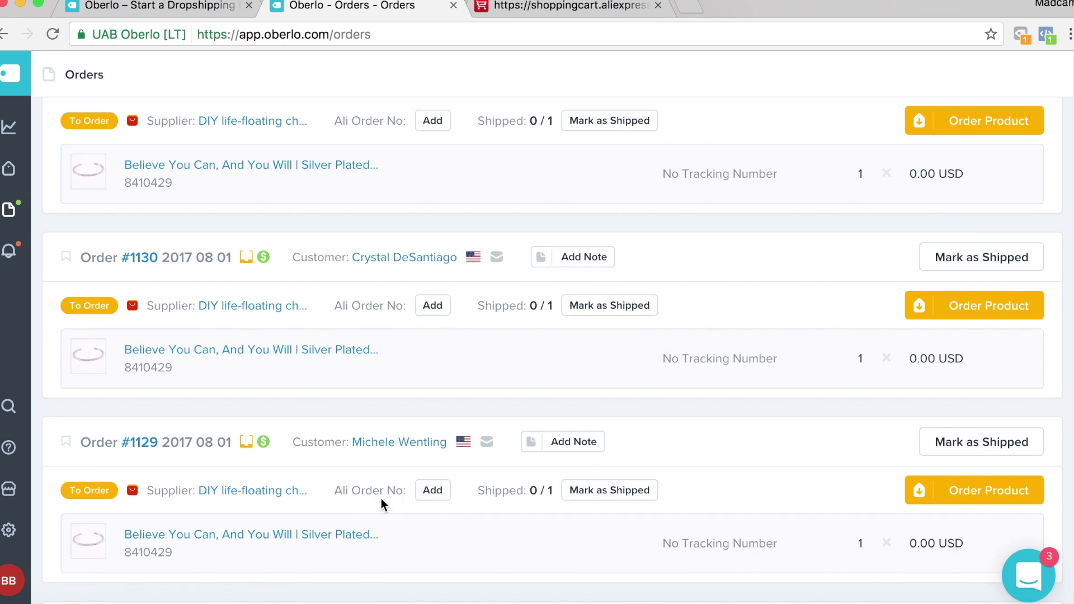
scroll(330, 499, "up", 1)
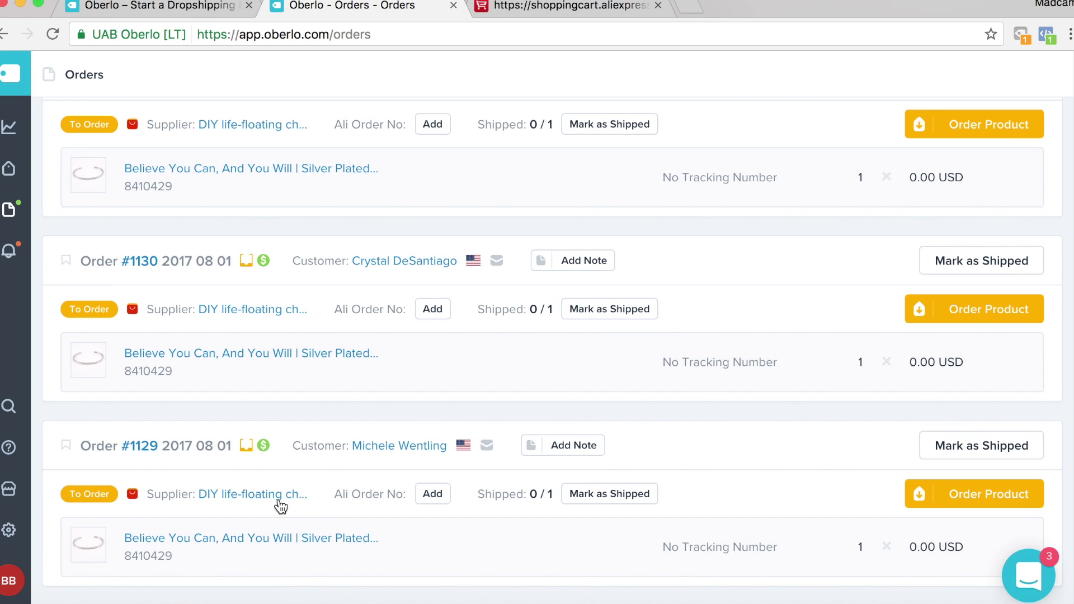
scroll(277, 502, "down", 10)
scroll(268, 502, "up", 2)
scroll(252, 502, "down", 3)
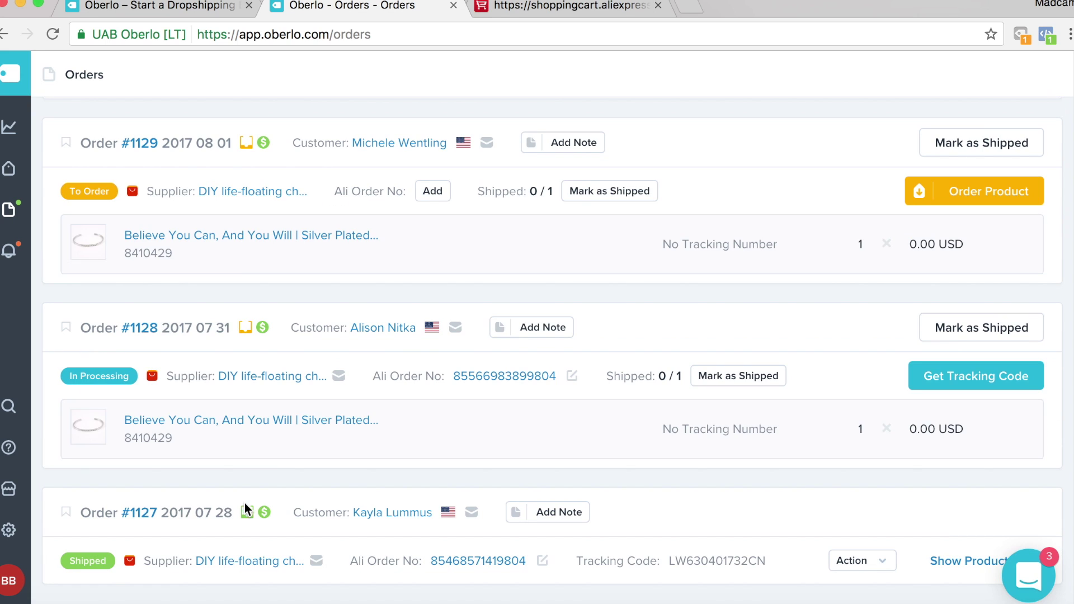
scroll(223, 495, "up", 4)
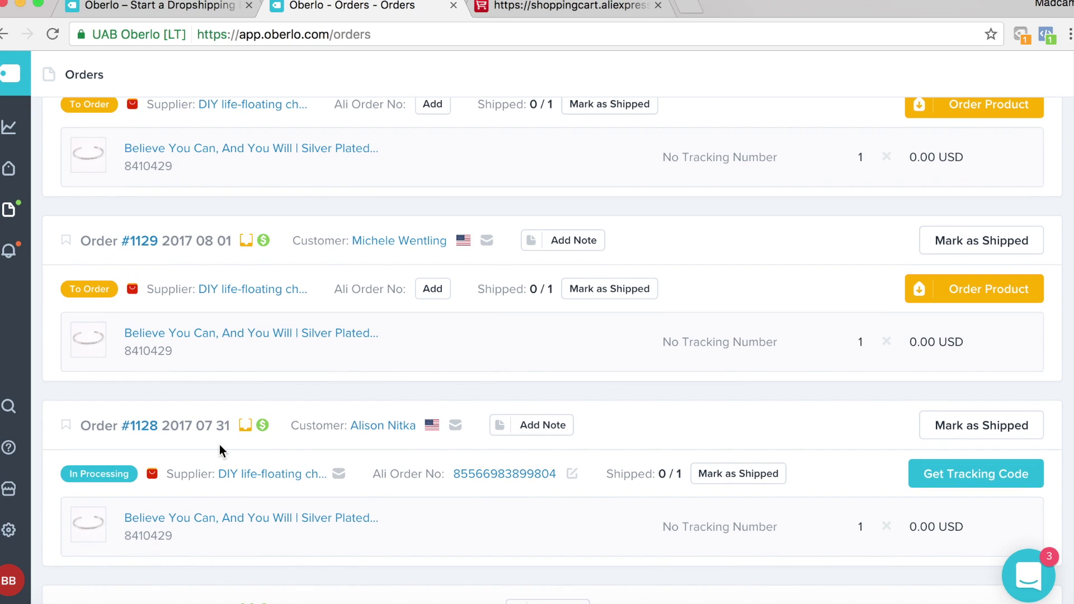
scroll(218, 392, "up", 3)
scroll(220, 313, "up", 5)
scroll(225, 279, "down", 1)
scroll(226, 260, "down", 5)
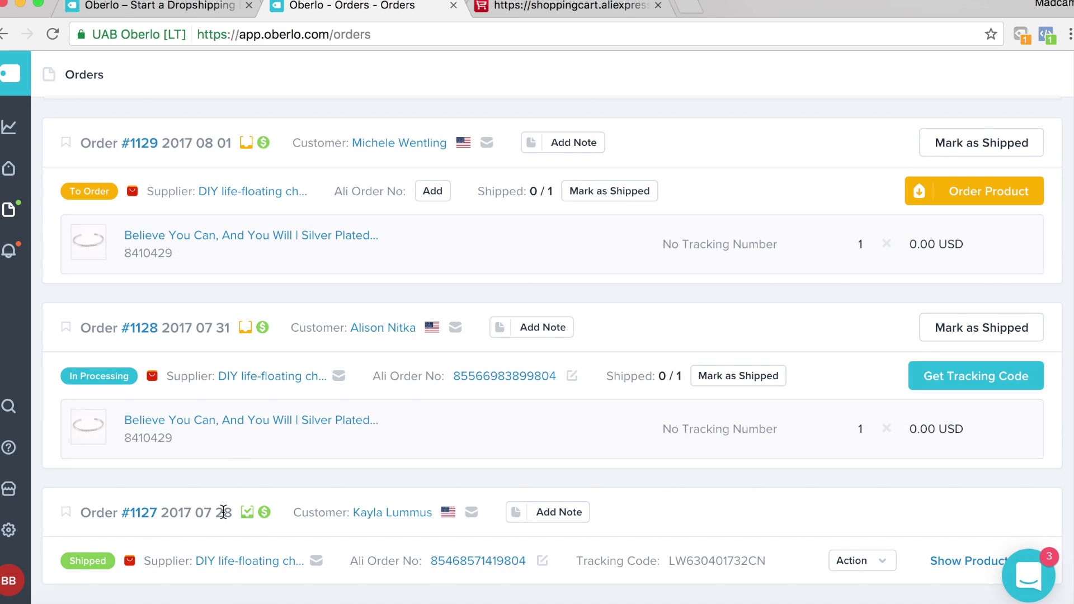
scroll(226, 503, "up", 1)
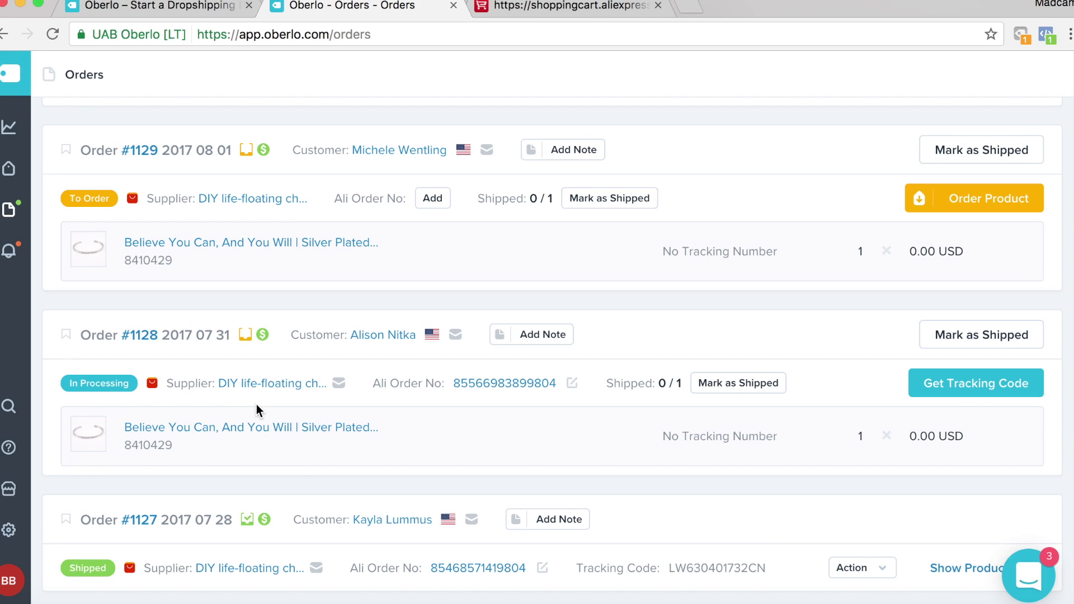
scroll(252, 403, "up", 1)
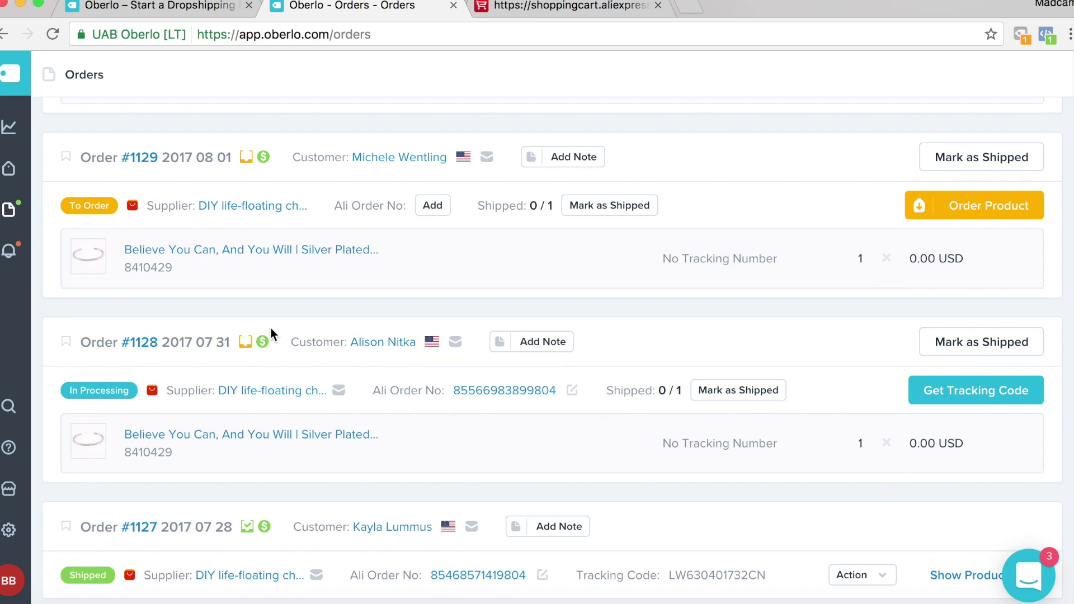
scroll(236, 345, "up", 4)
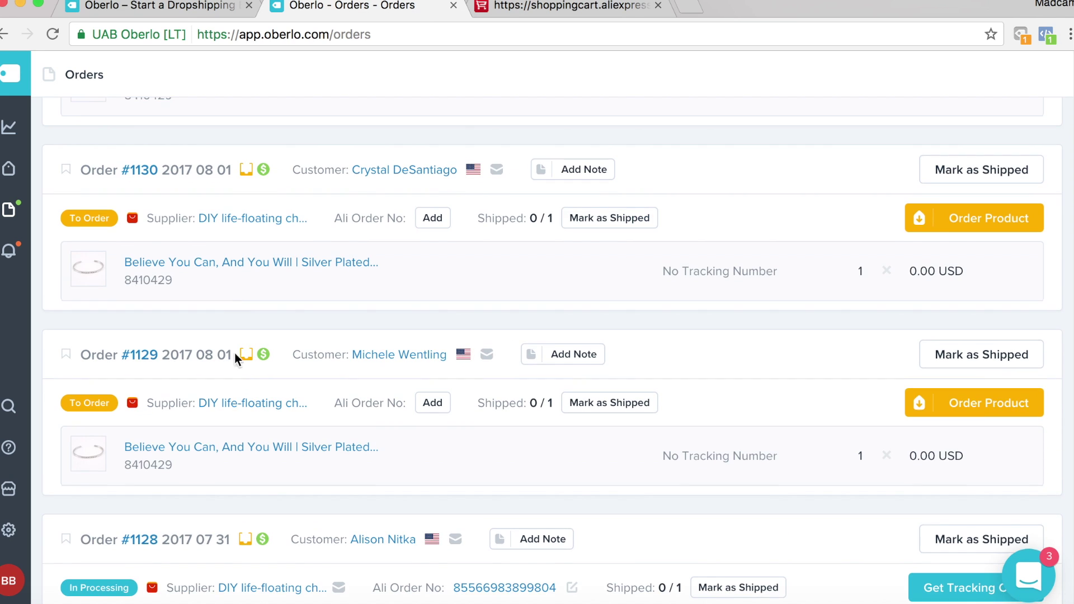
scroll(234, 354, "up", 6)
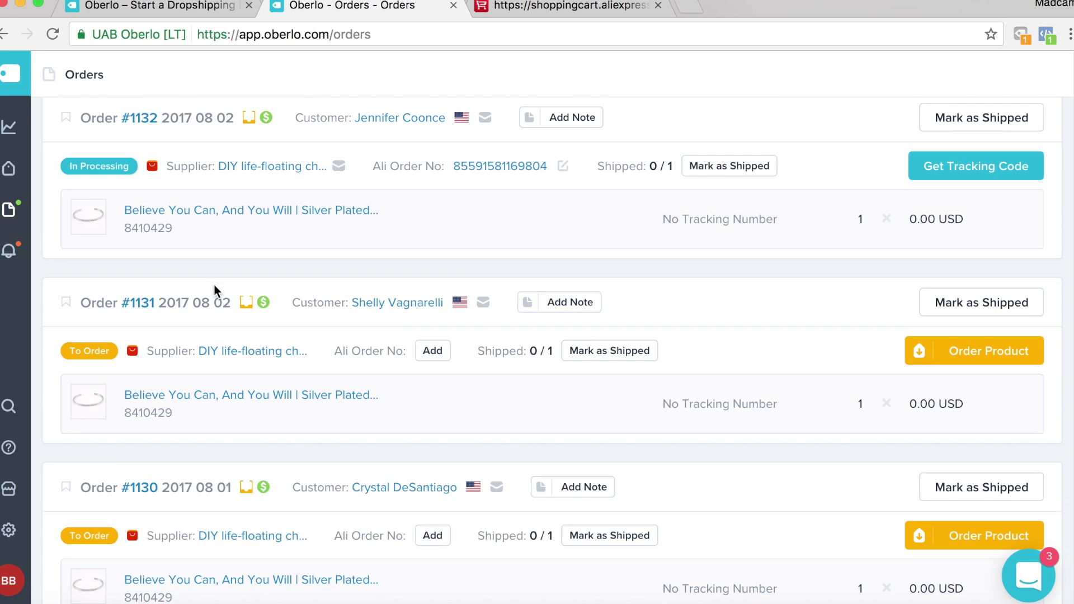
scroll(215, 286, "up", 3)
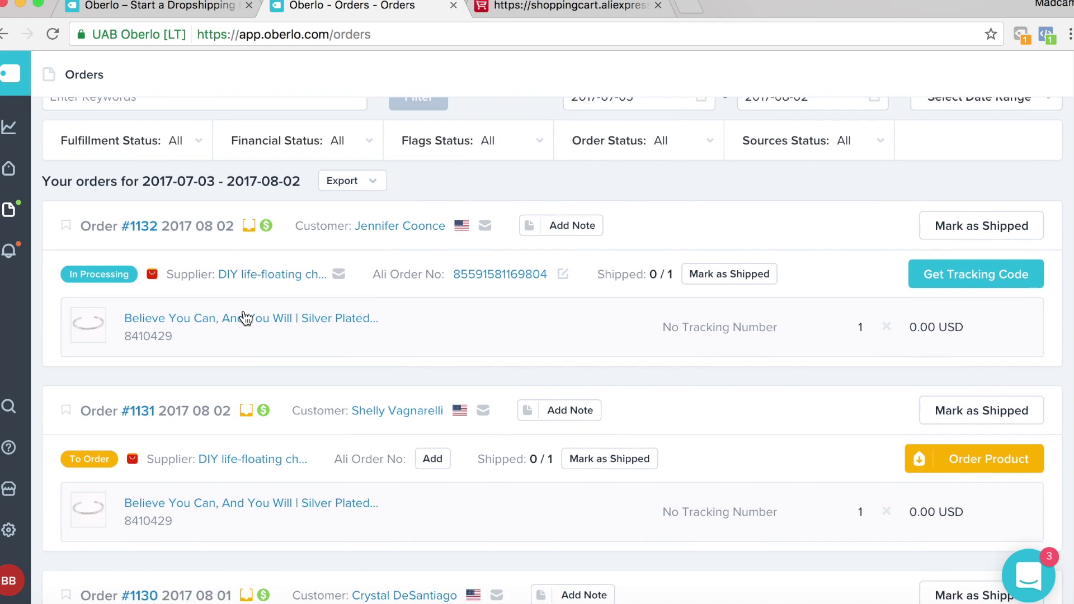
scroll(245, 318, "down", 3)
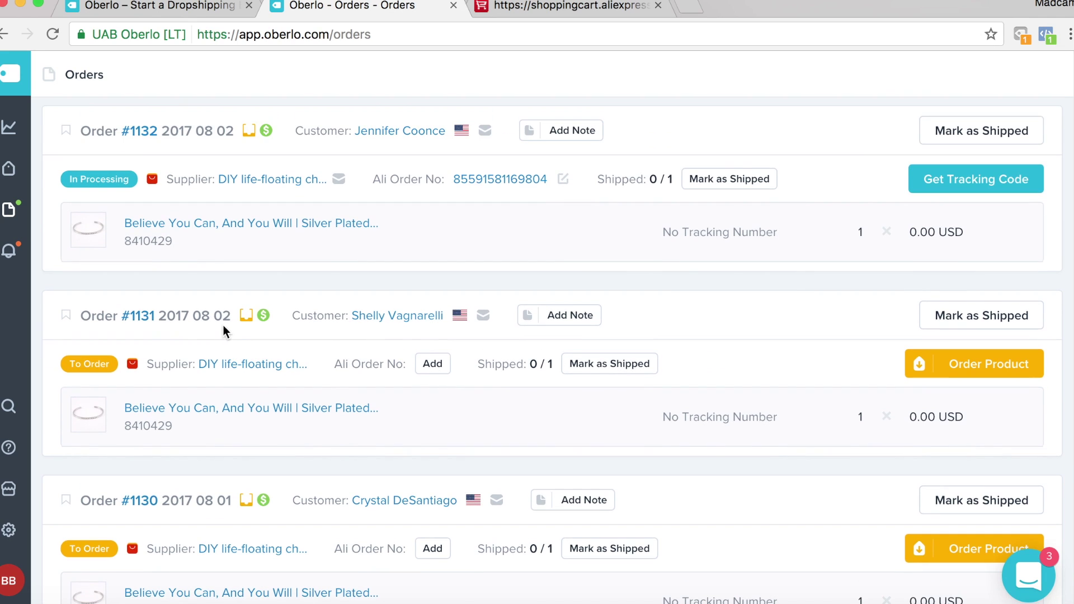
scroll(380, 241, "up", 1)
scroll(509, 272, "up", 5)
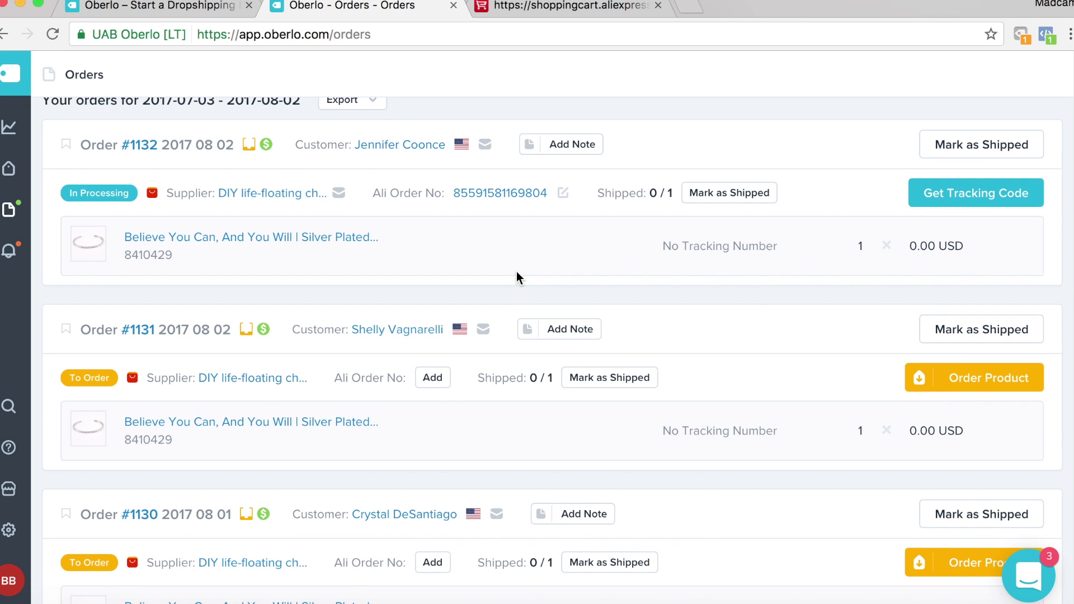
scroll(438, 328, "down", 5)
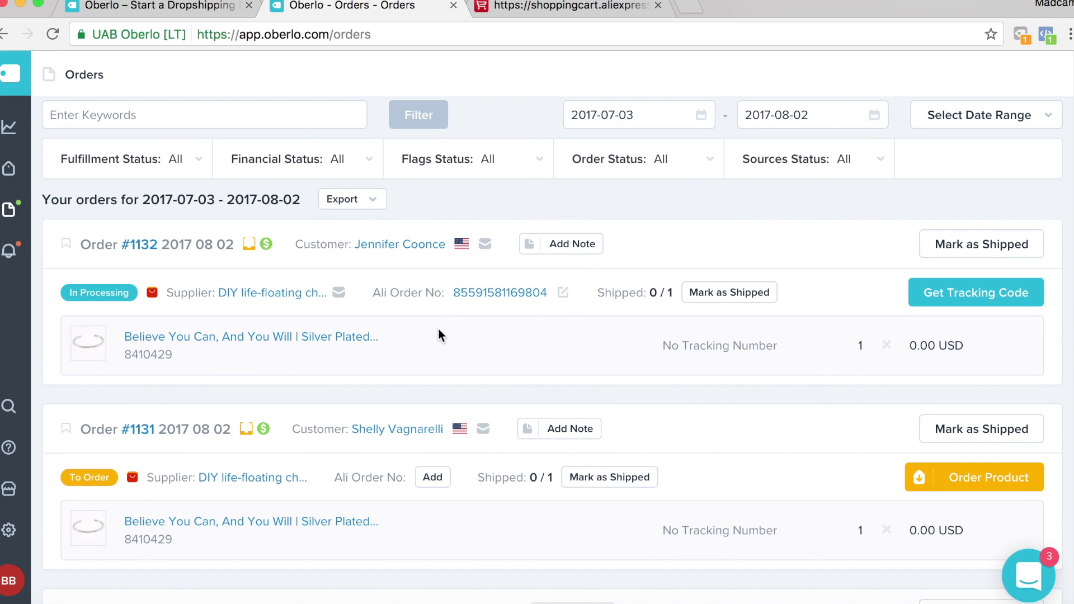
scroll(246, 358, "down", 10)
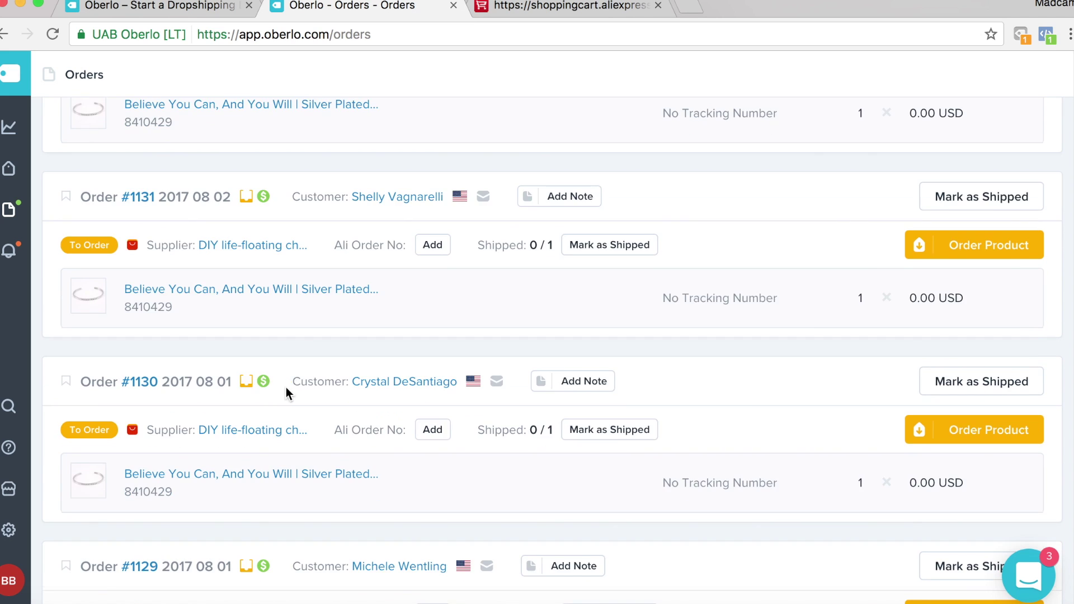
scroll(275, 395, "up", 6)
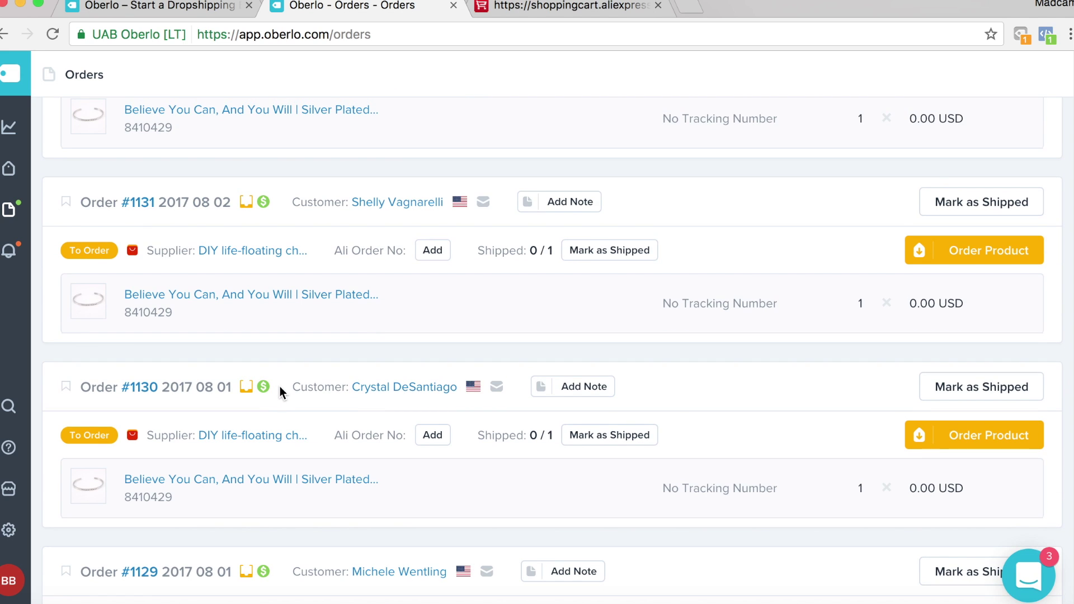
scroll(287, 391, "up", 7)
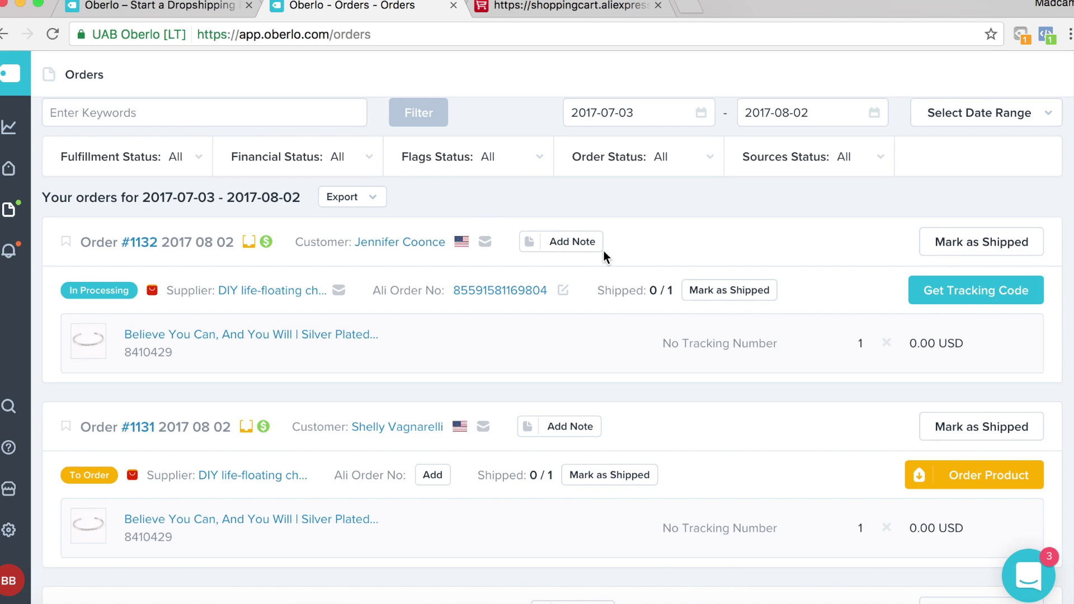
scroll(603, 250, "up", 1)
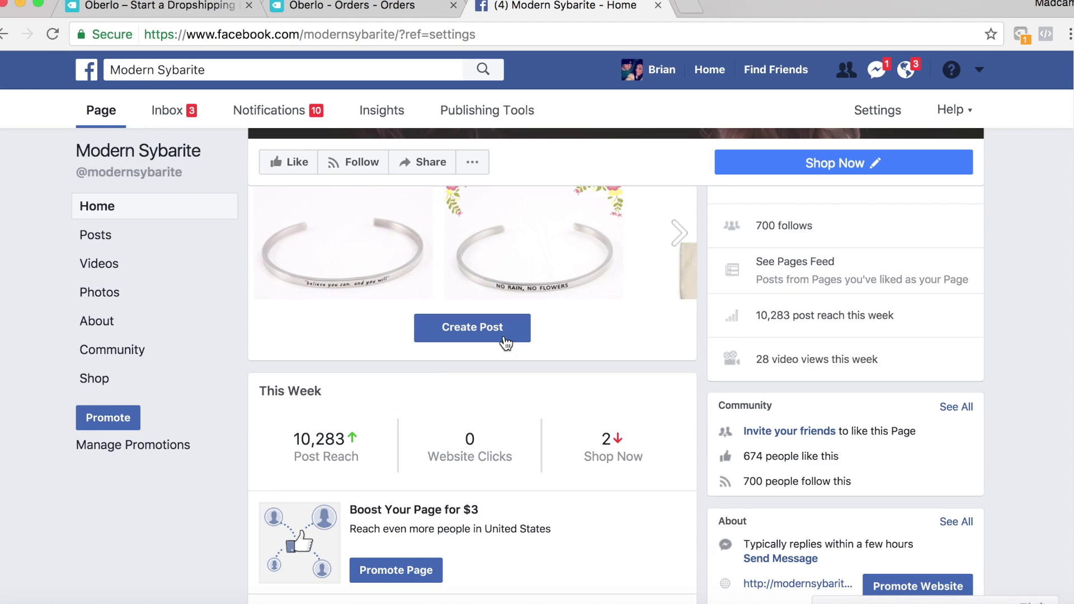
scroll(504, 336, "down", 5)
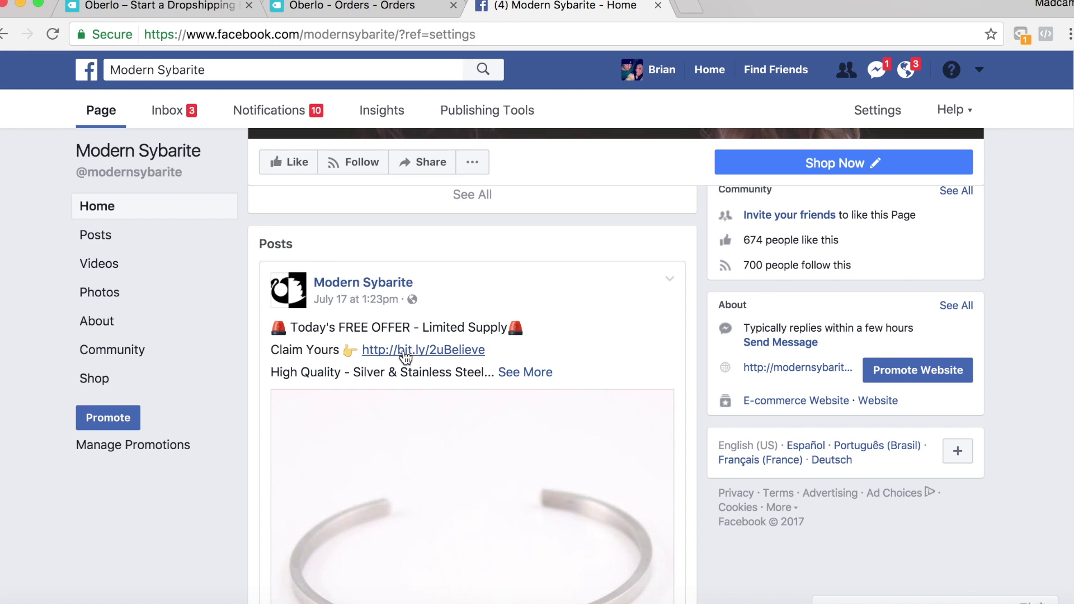
Open the 'Today's FREE OFFER' post's bit.ly/2uBelieve link in a new background tab
right_click(402, 350)
left_click(434, 359)
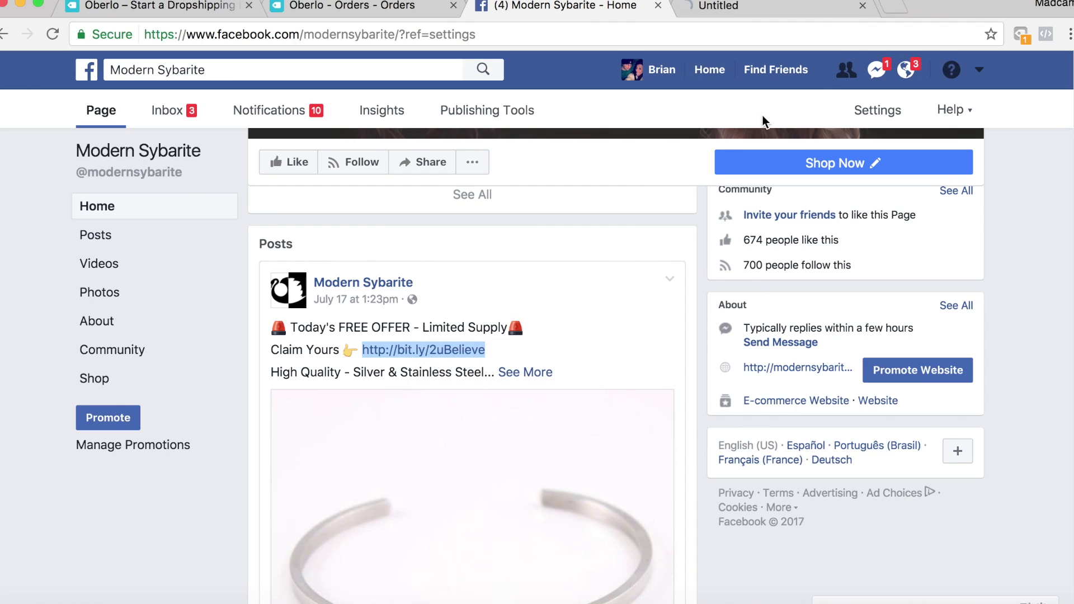
View the 'Believe You Can, And You Will' bracelet page at $0.00 (was $24.00), then return to Facebook
left_click(750, 8)
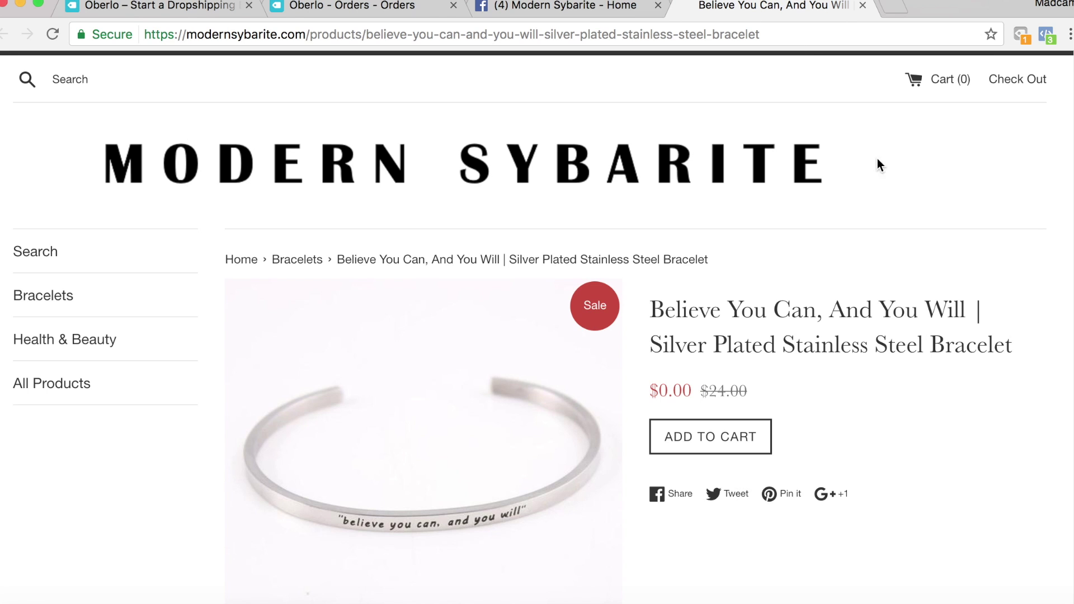
scroll(596, 403, "down", 5)
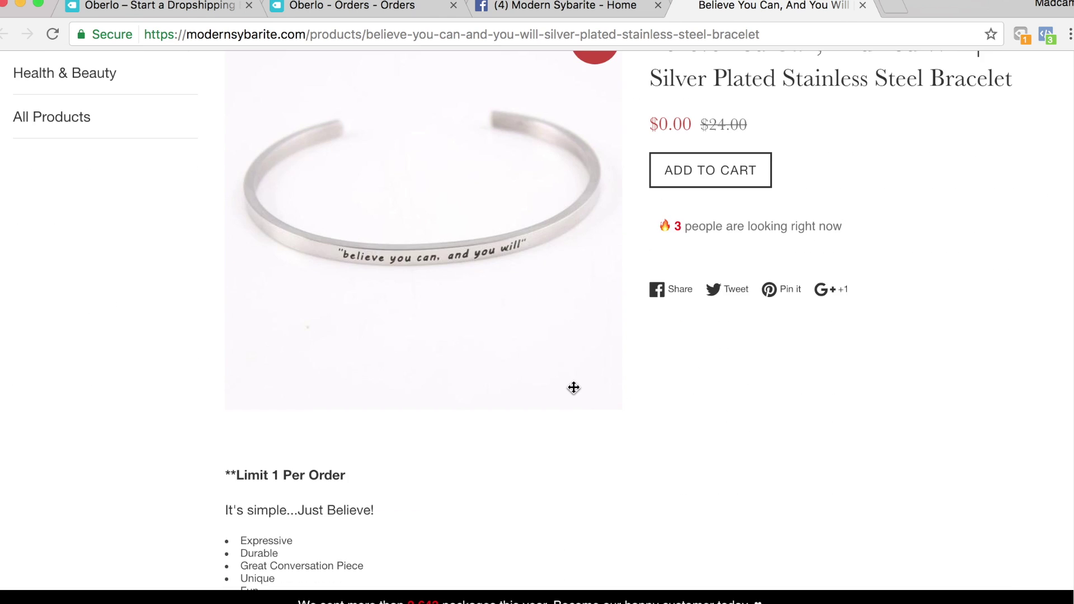
scroll(570, 384, "up", 3)
scroll(571, 384, "down", 9)
key("ctrl+shift+Tab")
scroll(575, 240, "down", 5)
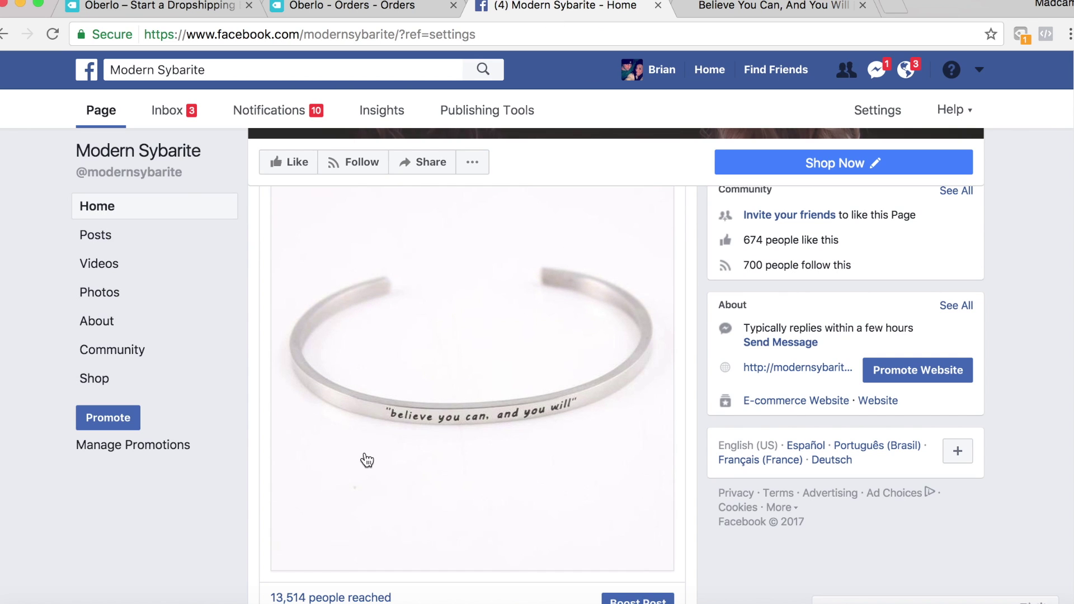
scroll(364, 461, "down", 2)
scroll(287, 514, "down", 1)
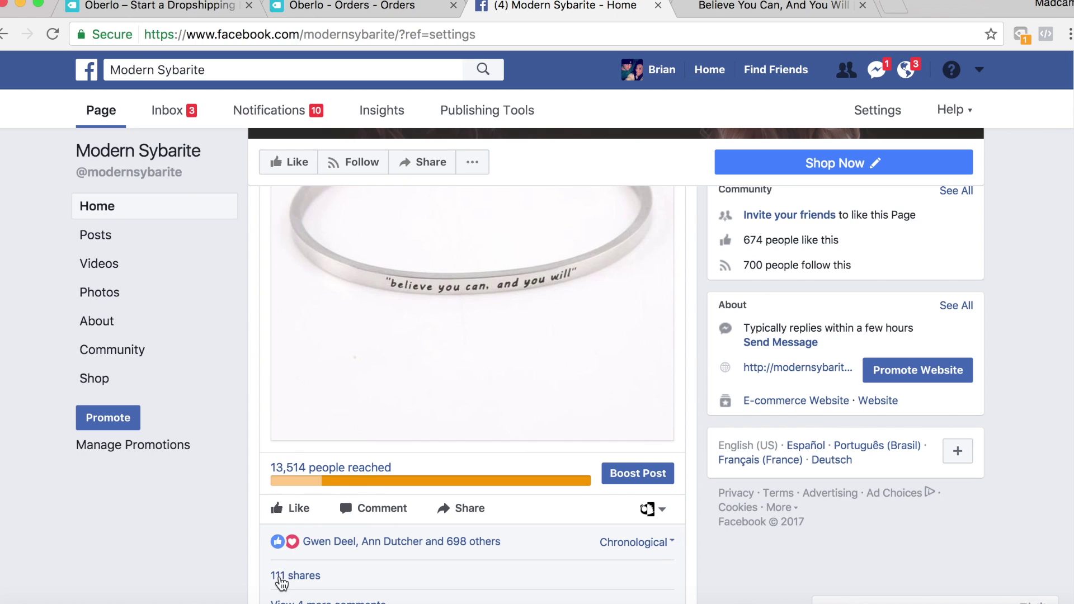
scroll(505, 474, "up", 6)
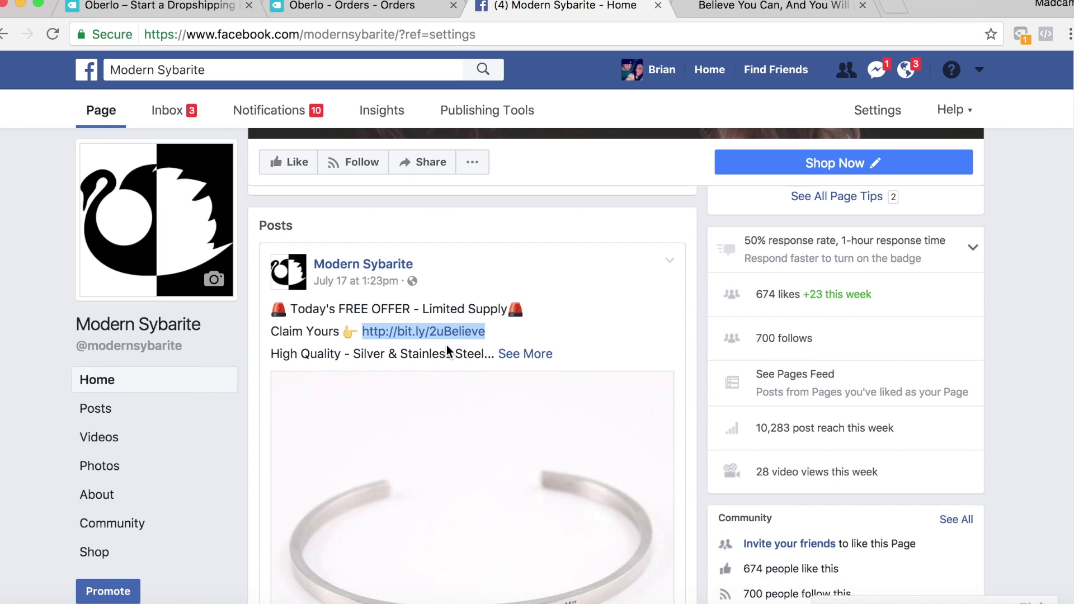
scroll(448, 350, "down", 4)
scroll(461, 424, "up", 5)
scroll(461, 424, "up", 2)
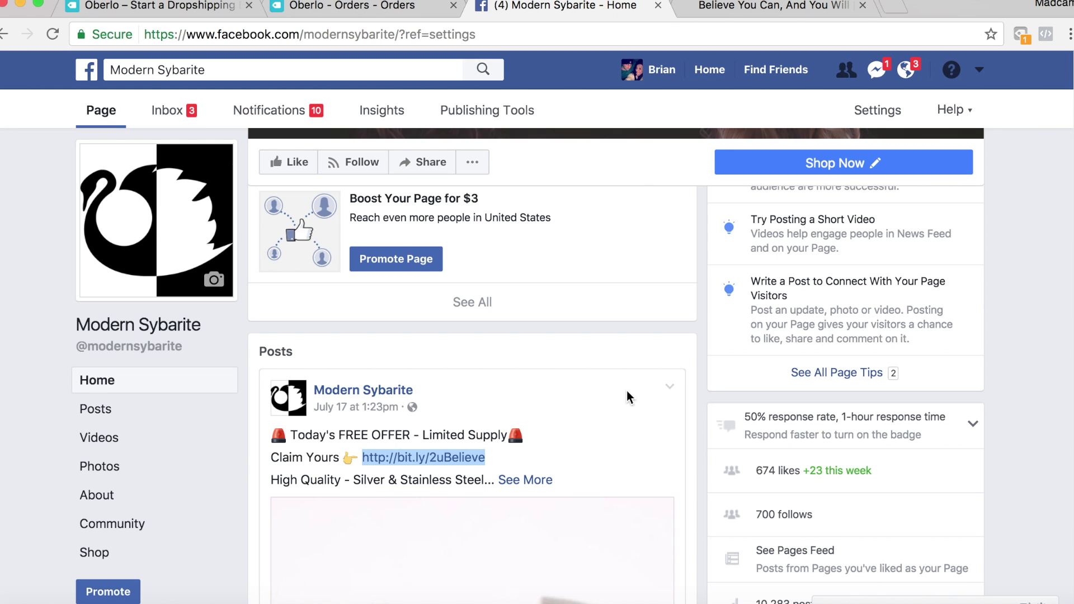
scroll(615, 408, "down", 2)
scroll(621, 438, "up", 2)
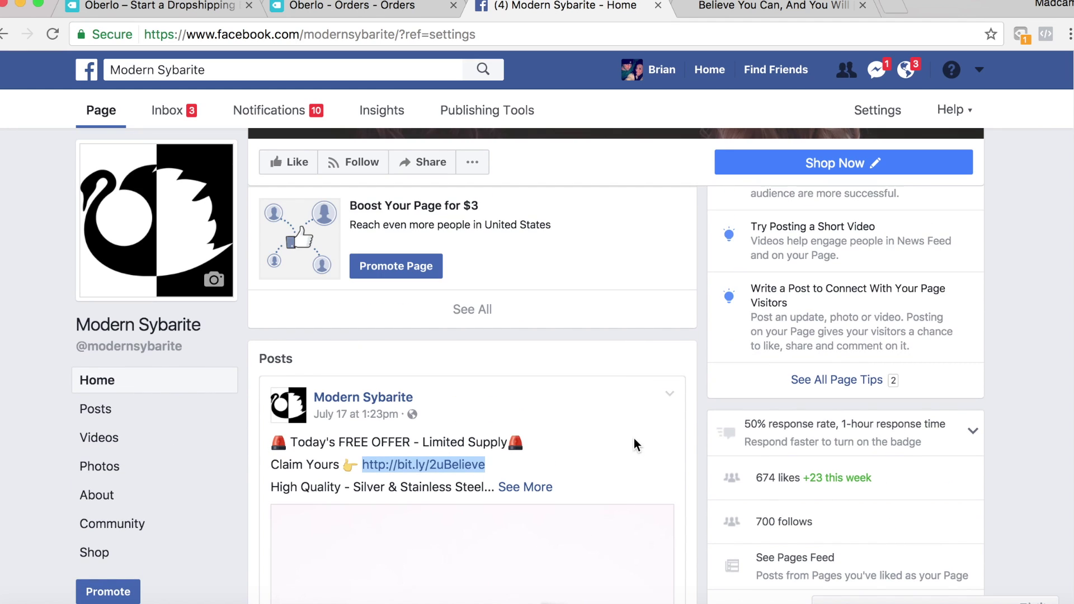
scroll(750, 438, "down", 1)
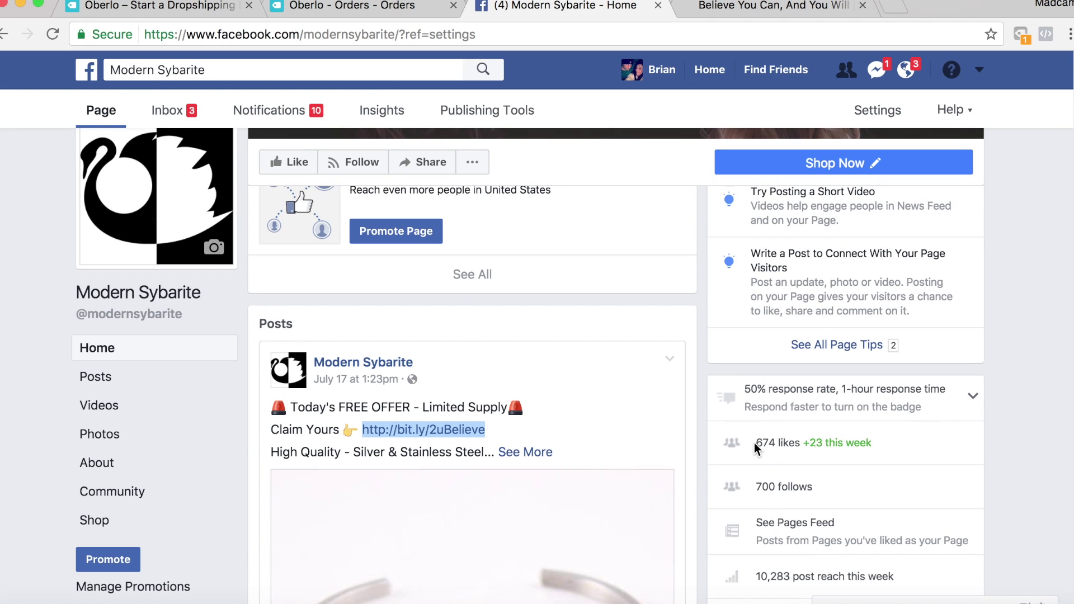
scroll(783, 441, "up", 3)
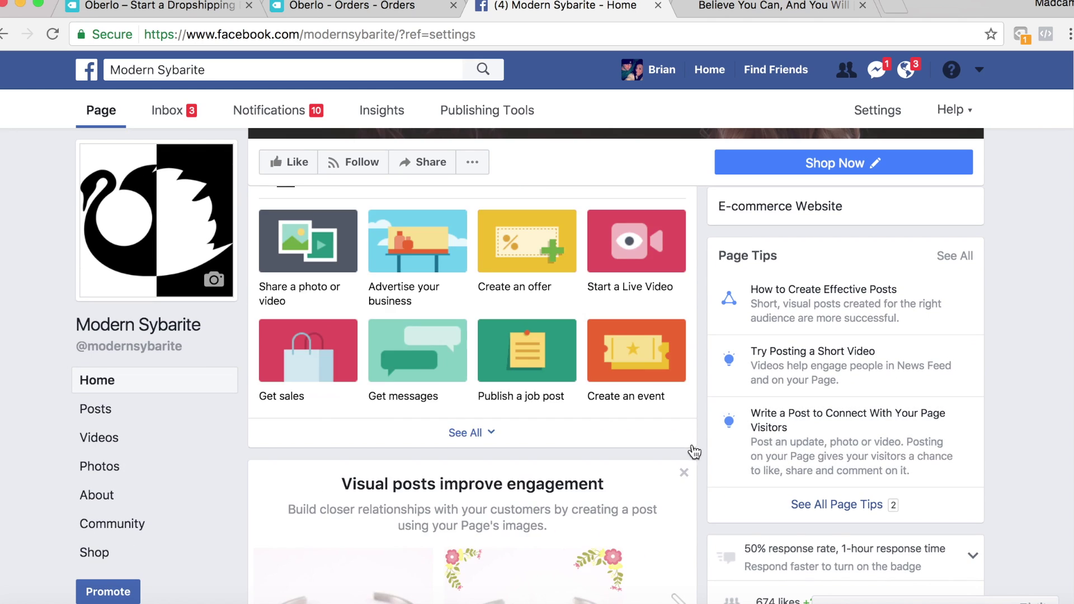
scroll(697, 448, "up", 4)
scroll(698, 450, "down", 5)
scroll(697, 448, "down", 7)
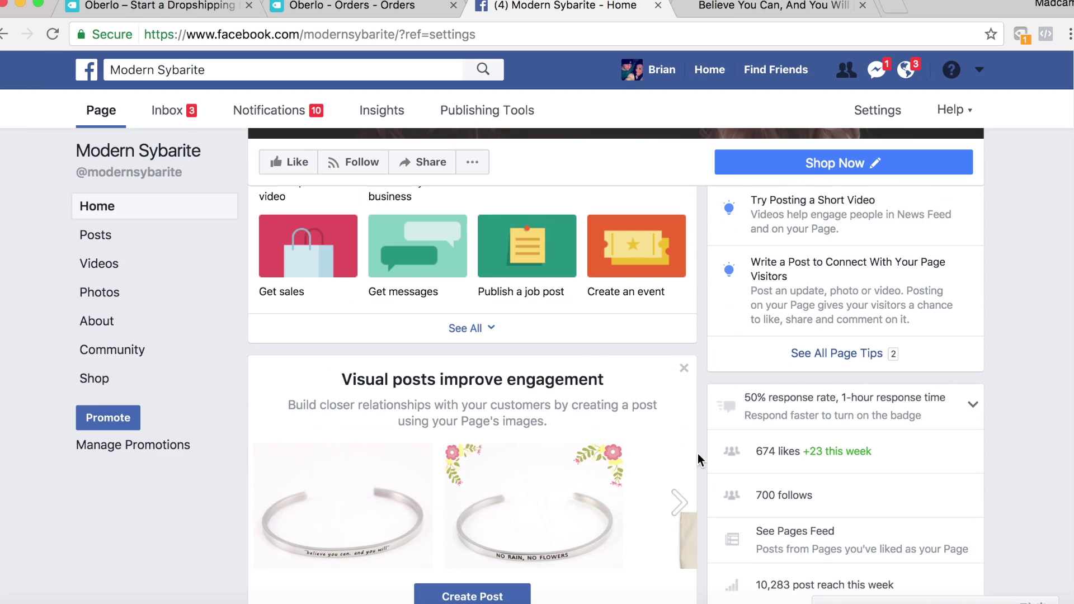
scroll(708, 453, "down", 4)
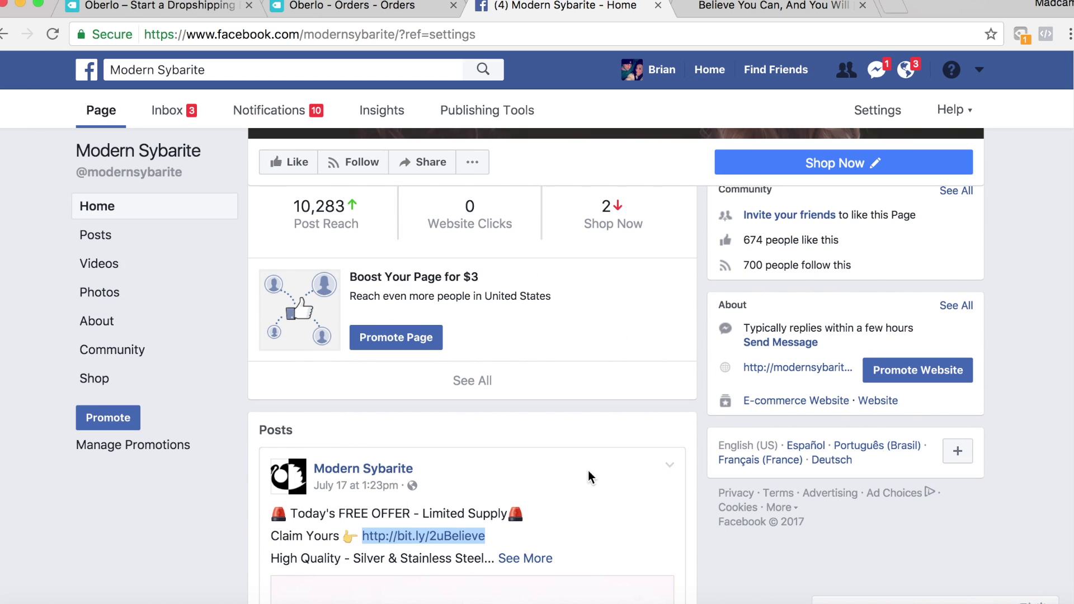
scroll(512, 466, "down", 2)
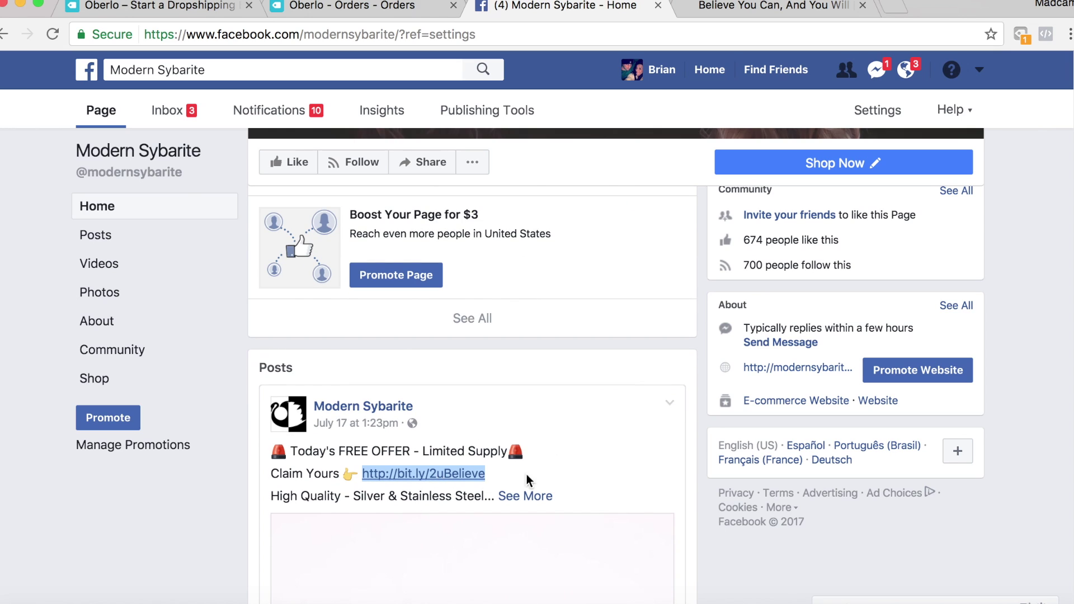
scroll(585, 442, "down", 2)
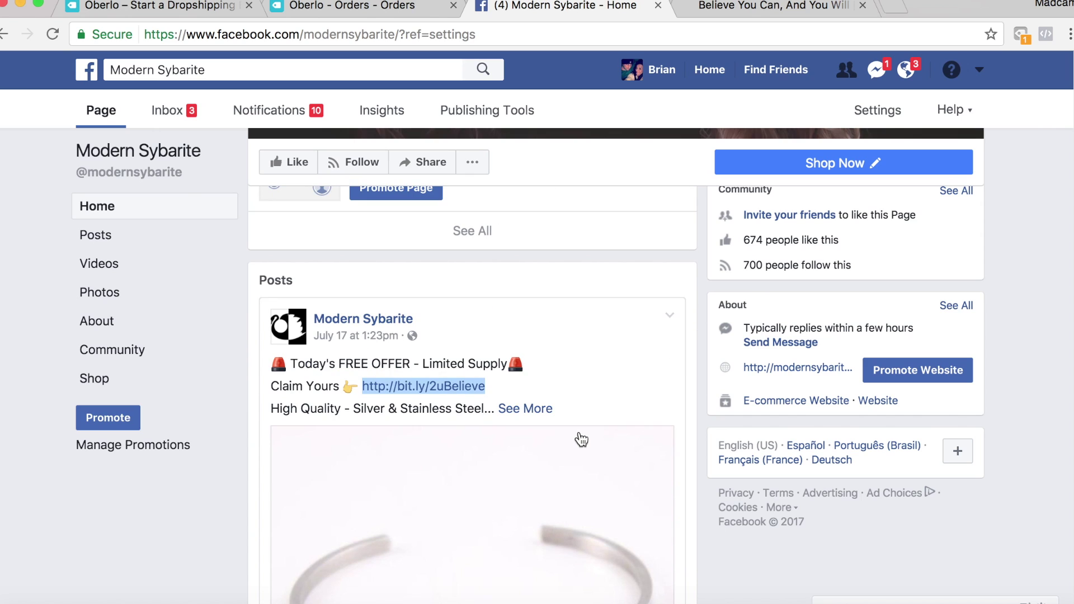
scroll(581, 440, "up", 2)
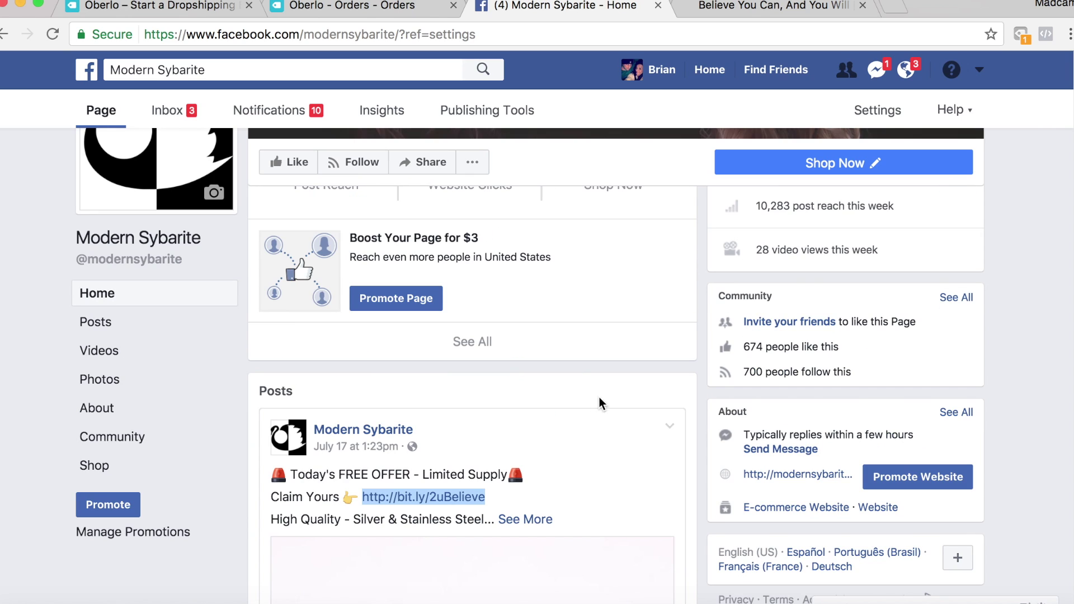